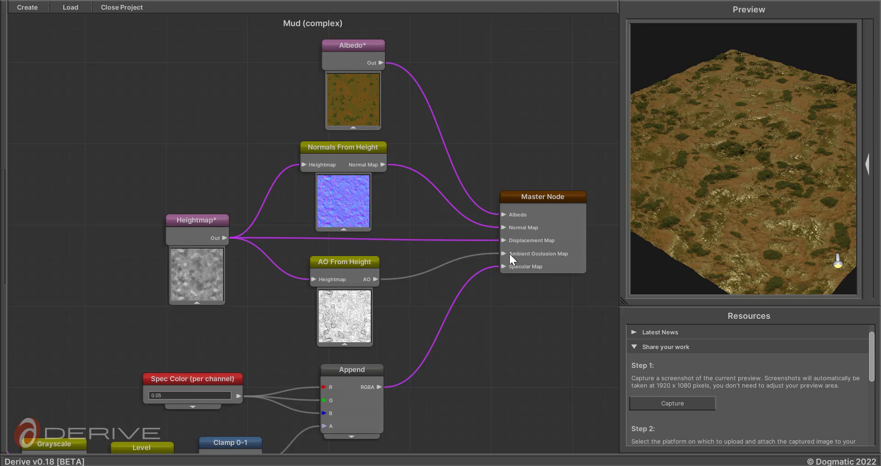
Step: Move the Albedo, Heightmap and Normals From Height nodes farther from the Master Node to make working space
{"action": "middle_click_drag", "start_coordinate": [414, 225], "coordinate": [451, 305]}
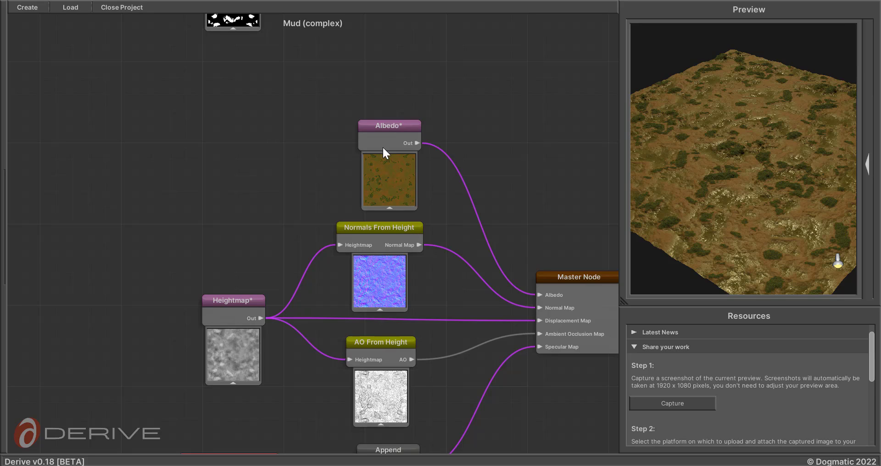
{"action": "left_click_drag", "start_coordinate": [384, 125], "coordinate": [304, 68]}
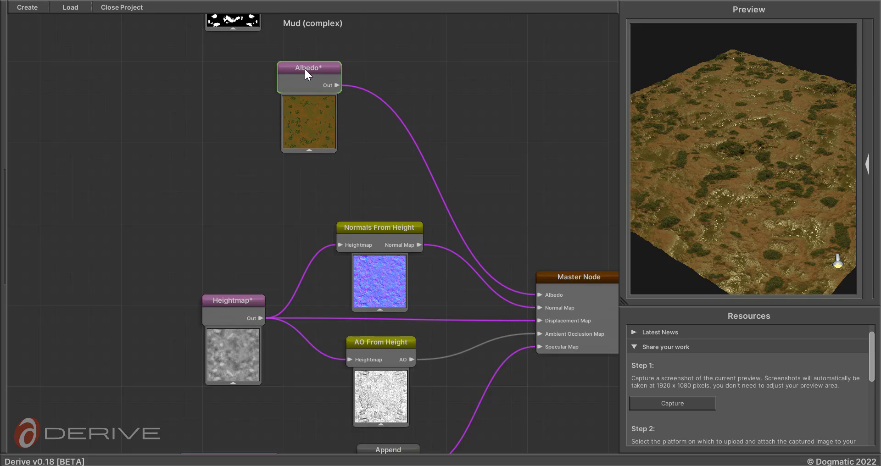
{"action": "left_click_drag", "start_coordinate": [239, 303], "coordinate": [162, 303]}
{"action": "left_click_drag", "start_coordinate": [369, 230], "coordinate": [293, 204]}
{"action": "middle_click_drag", "start_coordinate": [469, 229], "coordinate": [309, 191]}
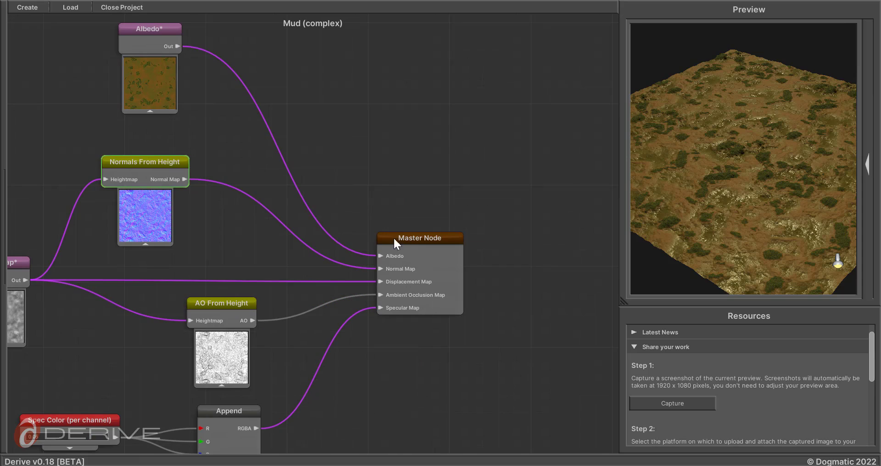
Step: Widen the node graph area and move the Master Node well away from the map nodes
{"action": "scroll", "coordinate": [398, 244], "scroll_direction": "down", "scroll_amount": 2}
{"action": "middle_click_drag", "start_coordinate": [400, 220], "coordinate": [465, 269]}
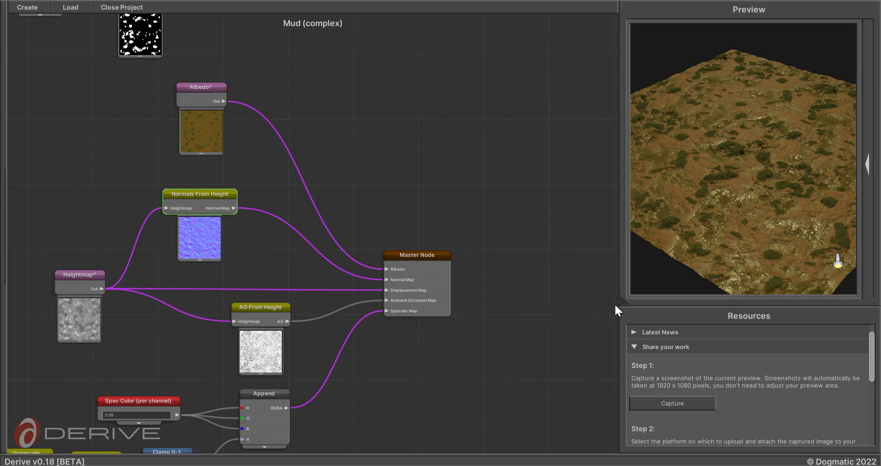
{"action": "left_click_drag", "start_coordinate": [615, 305], "coordinate": [820, 306]}
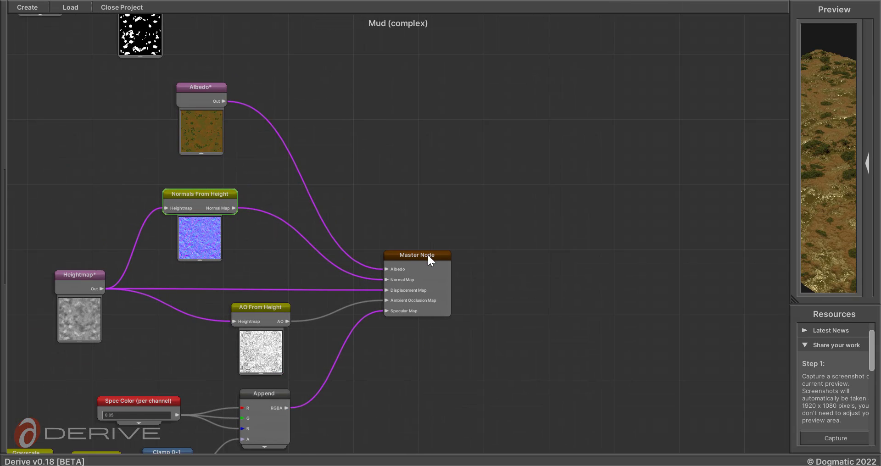
{"action": "left_click_drag", "start_coordinate": [427, 253], "coordinate": [730, 249]}
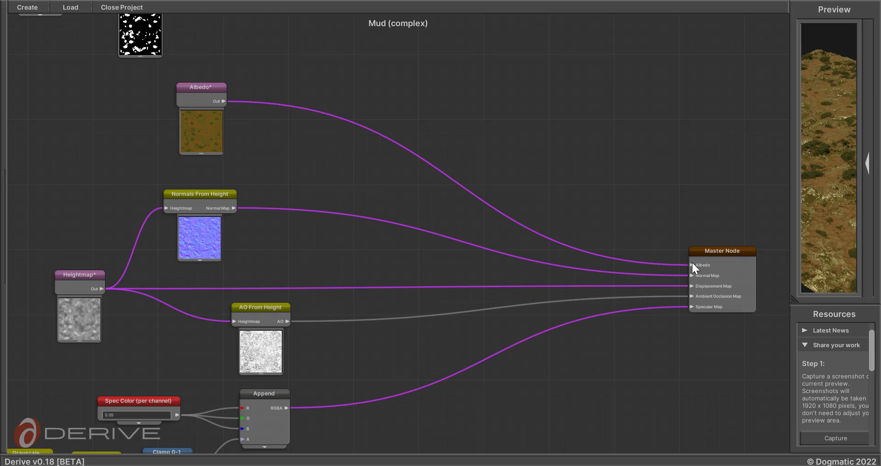
Step: Disconnect the Albedo, Normal Map, Displacement Map and Ambient Occlusion Map inputs of the Master Node
{"action": "left_click_drag", "start_coordinate": [691, 264], "coordinate": [642, 293]}
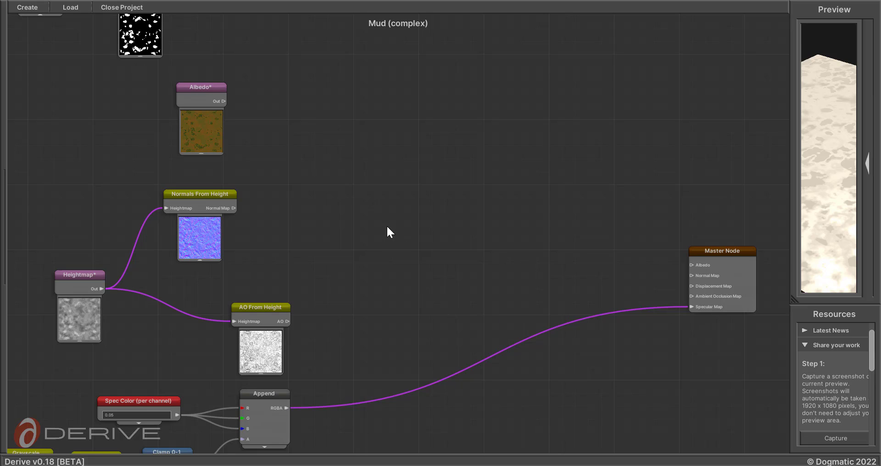
{"action": "mouse_move", "coordinate": [387, 226]}
{"action": "middle_mouse_down"}
{"action": "mouse_move", "coordinate": [393, 247]}
{"action": "mouse_move", "coordinate": [390, 232]}
{"action": "middle_mouse_up"}
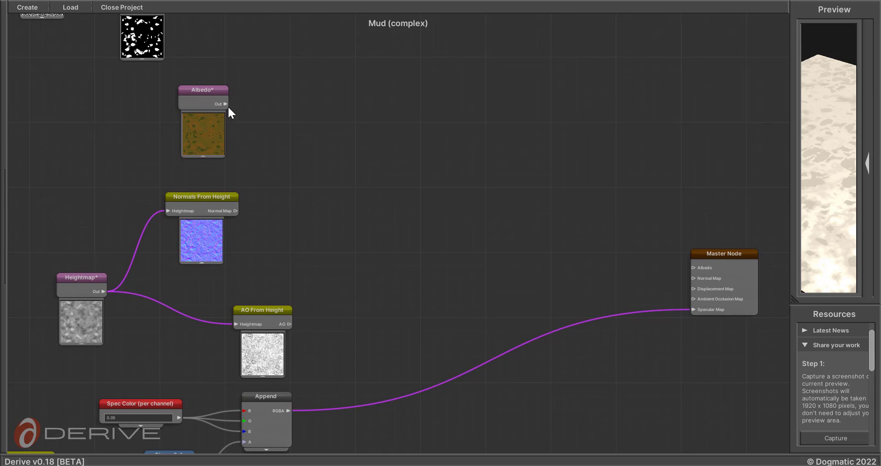
Step: Add an Append node and place it in the free space beyond the Albedo node
{"action": "left_click_drag", "start_coordinate": [226, 104], "coordinate": [338, 135]}
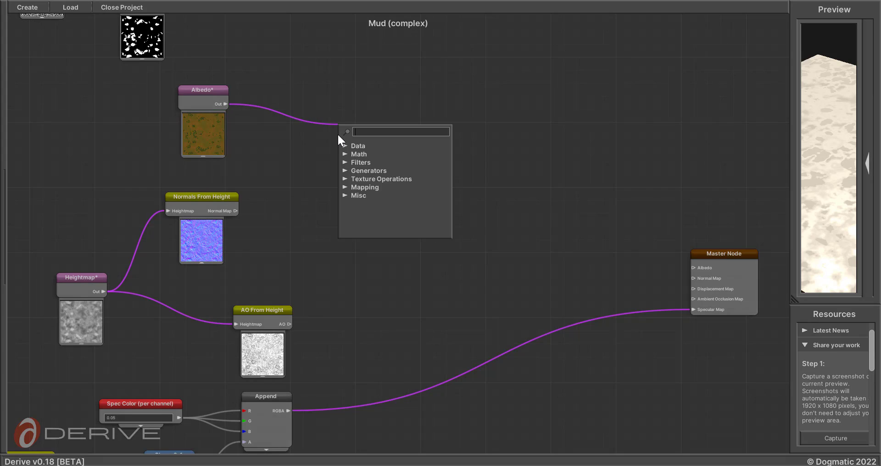
{"action": "type", "text": "ap"}
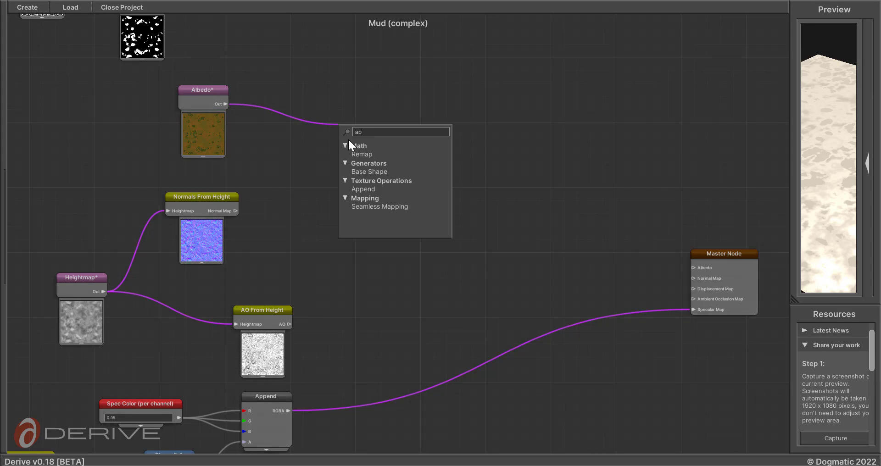
{"action": "type", "text": "p"}
{"action": "left_click", "coordinate": [373, 153]}
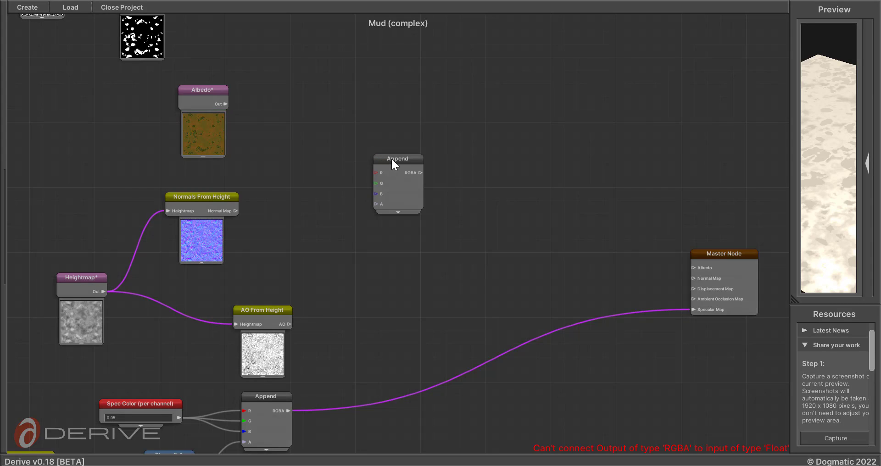
{"action": "left_click_drag", "start_coordinate": [391, 158], "coordinate": [362, 142]}
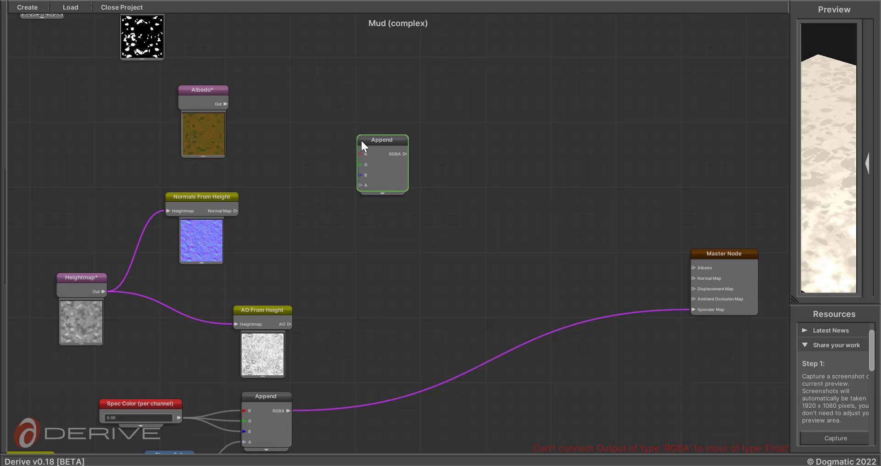
Step: Add a Channel Breakup node fed by the Albedo output and connect its R, G and B outputs to the Append node
{"action": "left_click_drag", "start_coordinate": [224, 104], "coordinate": [282, 128]}
{"action": "type", "text": "bre"}
{"action": "left_click", "coordinate": [309, 158]}
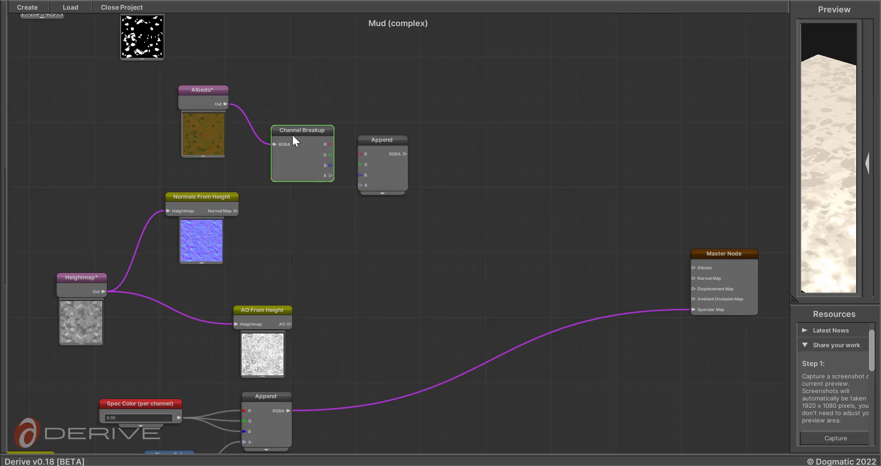
{"action": "left_click_drag", "start_coordinate": [393, 145], "coordinate": [414, 152]}
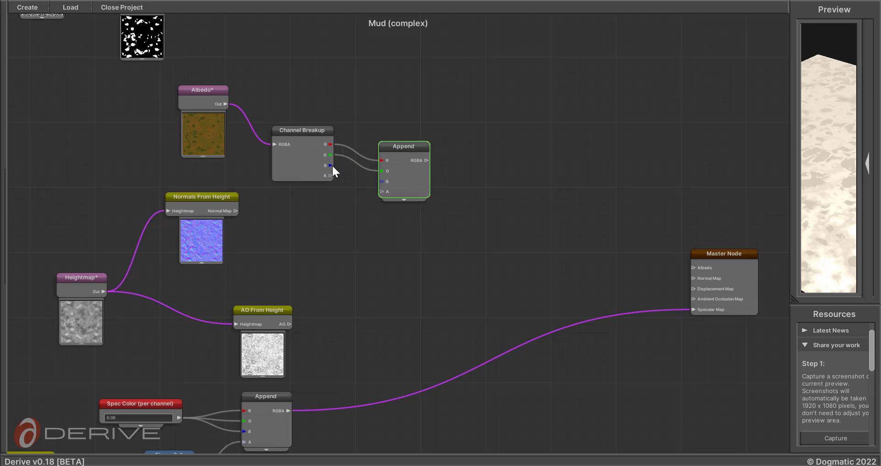
{"action": "left_click_drag", "start_coordinate": [379, 176], "coordinate": [382, 181]}
Step: Route the Heightmap through a new Grayscale node into the Append node's A input and bend the wire clear of the other nodes
{"action": "left_click_drag", "start_coordinate": [102, 291], "coordinate": [384, 191]}
{"action": "left_click_drag", "start_coordinate": [103, 291], "coordinate": [275, 242]}
{"action": "key", "text": "BackSpace"}
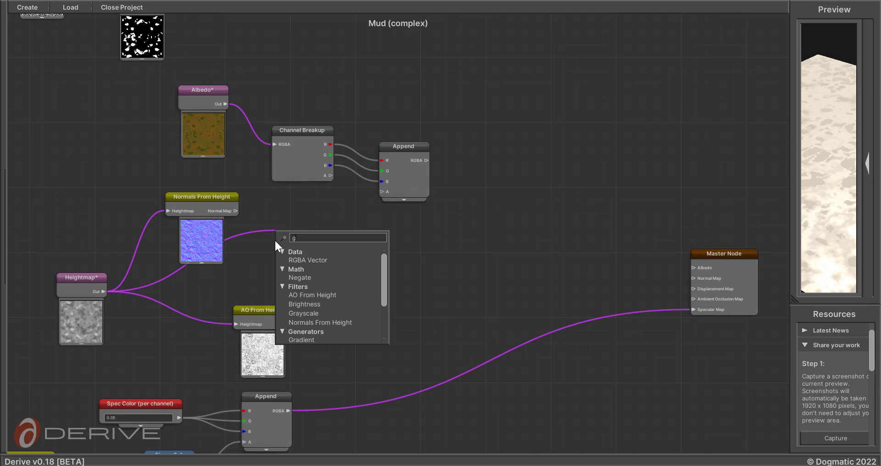
{"action": "type", "text": "gray"}
{"action": "left_click", "coordinate": [296, 261]}
{"action": "left_click_drag", "start_coordinate": [302, 265], "coordinate": [291, 211]}
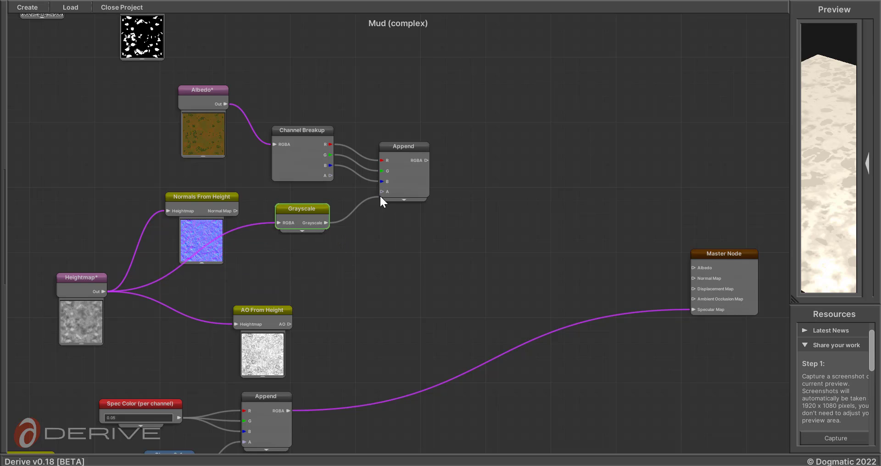
{"action": "left_click_drag", "start_coordinate": [380, 202], "coordinate": [382, 192]}
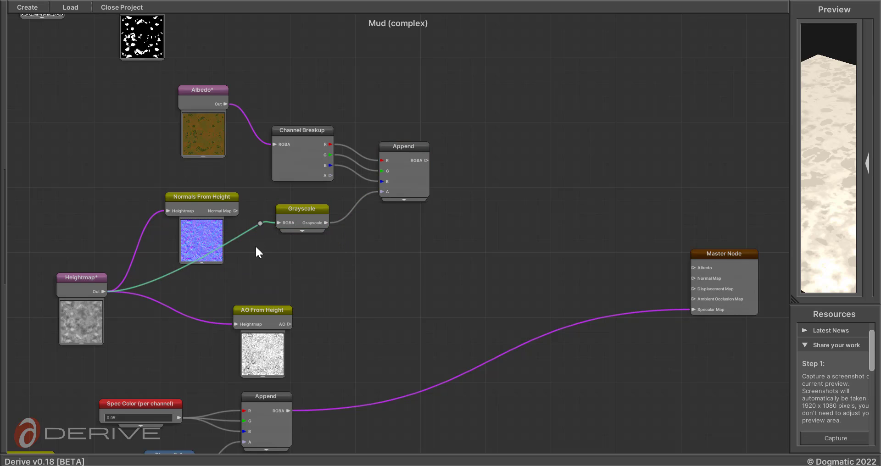
{"action": "left_click_drag", "start_coordinate": [255, 251], "coordinate": [236, 276]}
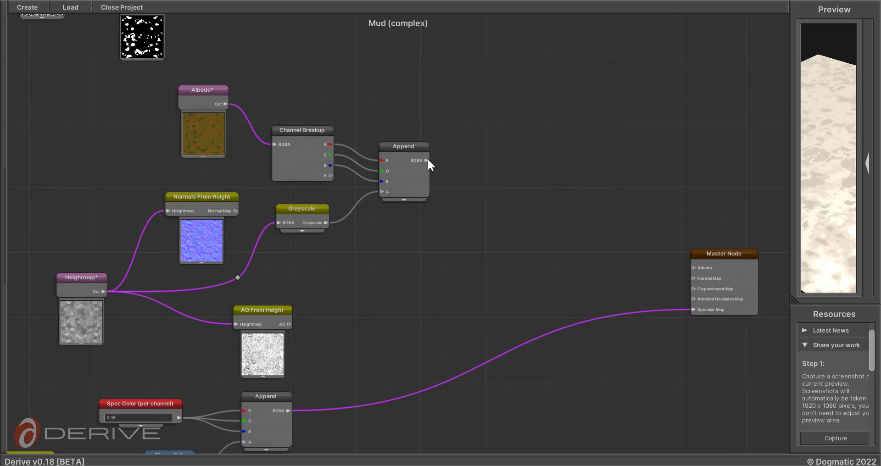
Step: Connect the Append output to the Master Node's Albedo input and move the Channel Breakup, Grayscale and Append nodes up together
{"action": "left_click_drag", "start_coordinate": [427, 160], "coordinate": [692, 269]}
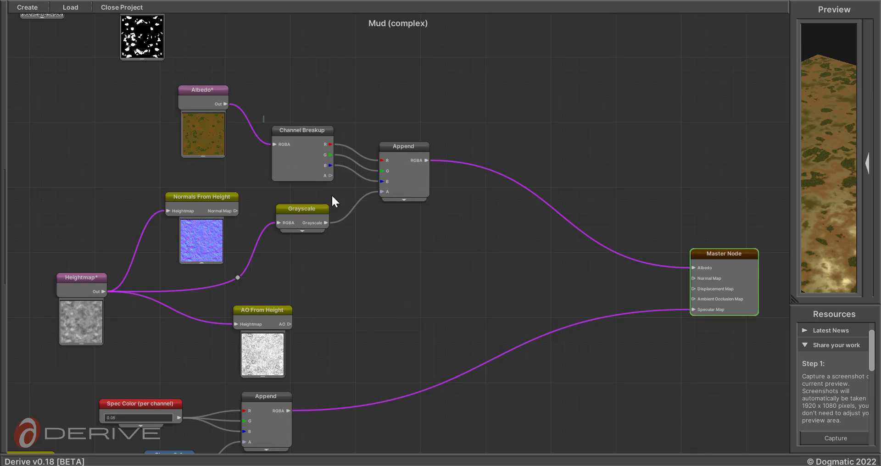
{"action": "left_click_drag", "start_coordinate": [332, 196], "coordinate": [440, 251]}
{"action": "left_click_drag", "start_coordinate": [423, 147], "coordinate": [430, 87]}
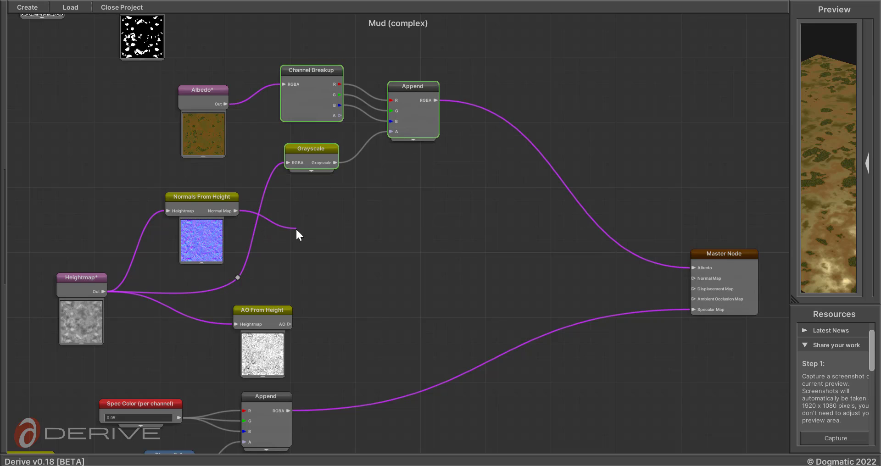
Step: Add a Channel Breakup node fed by the Normals From Height output and place it beside that node
{"action": "left_click_drag", "start_coordinate": [296, 228], "coordinate": [296, 230]}
{"action": "type", "text": "ch"}
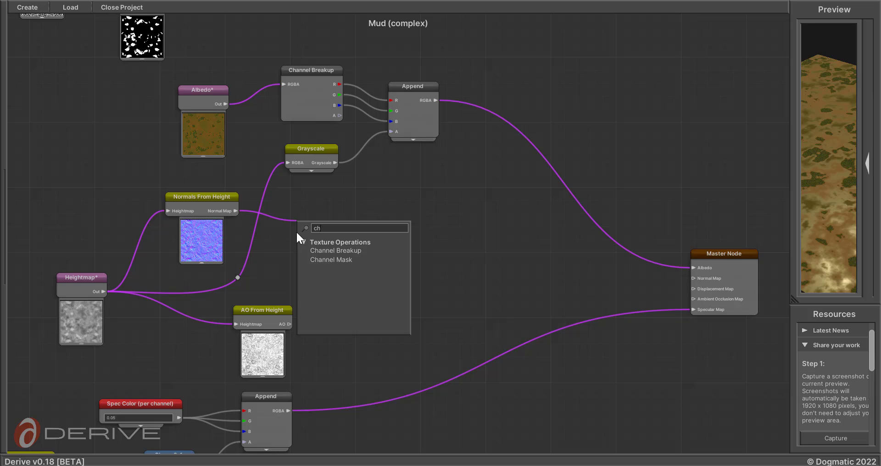
{"action": "left_click", "coordinate": [322, 250]}
{"action": "left_click_drag", "start_coordinate": [334, 256], "coordinate": [296, 216]}
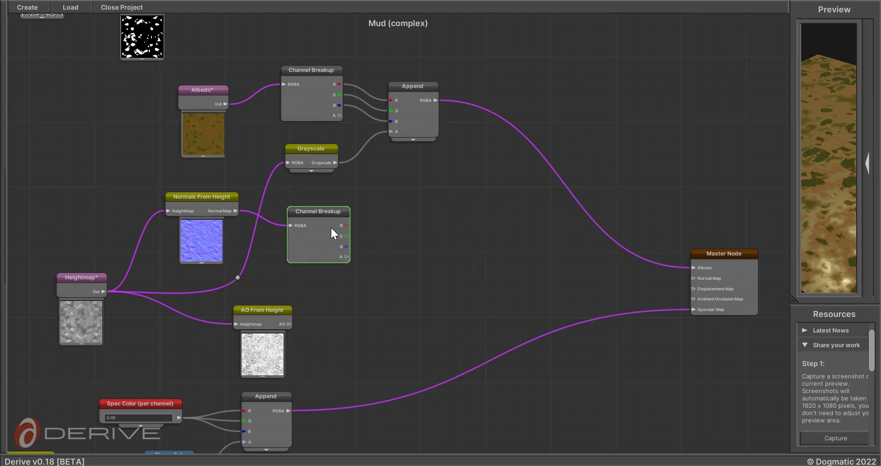
Step: Add a second Append node and connect the normal map's R, G and B channels to its matching inputs
{"action": "left_click_drag", "start_coordinate": [346, 230], "coordinate": [408, 242]}
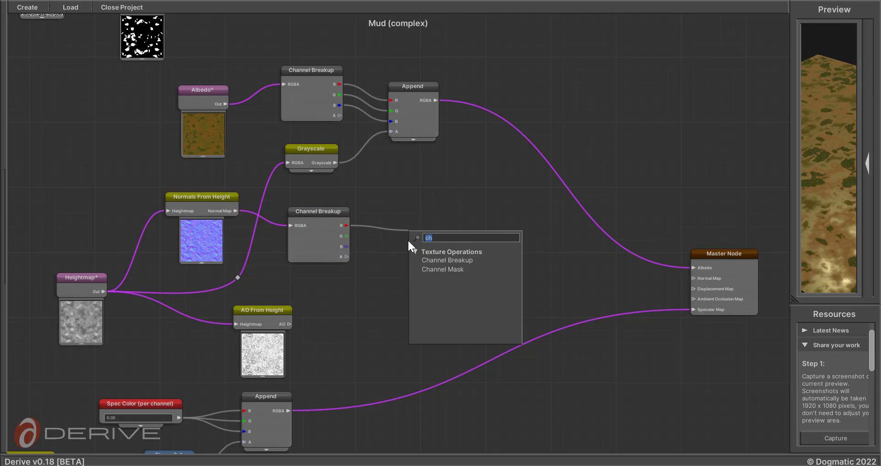
{"action": "type", "text": "app"}
{"action": "left_click", "coordinate": [440, 259]}
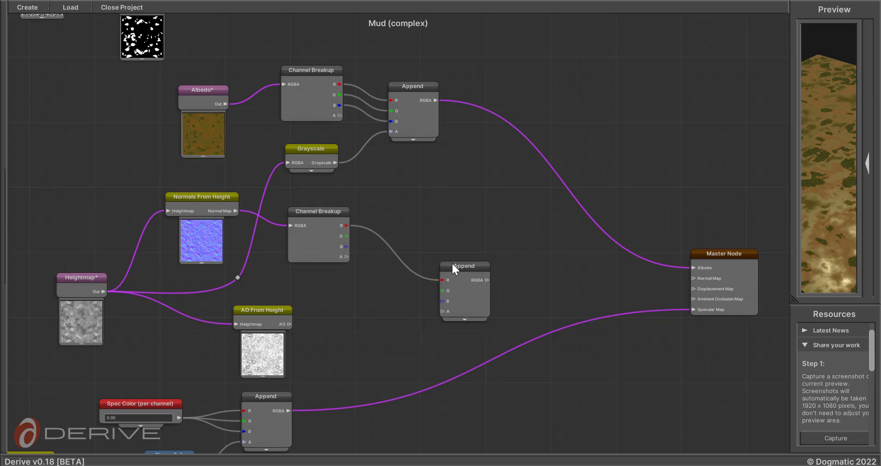
{"action": "left_click_drag", "start_coordinate": [453, 264], "coordinate": [467, 239]}
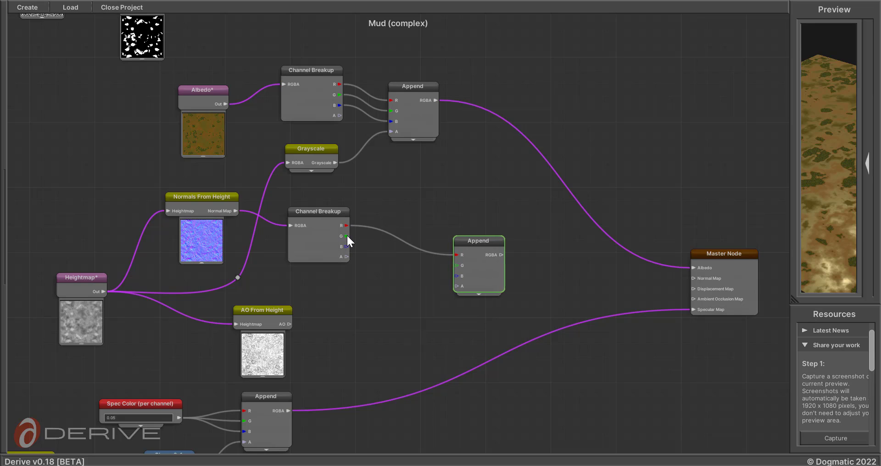
{"action": "left_click_drag", "start_coordinate": [345, 235], "coordinate": [456, 265]}
{"action": "left_click_drag", "start_coordinate": [346, 246], "coordinate": [457, 275]}
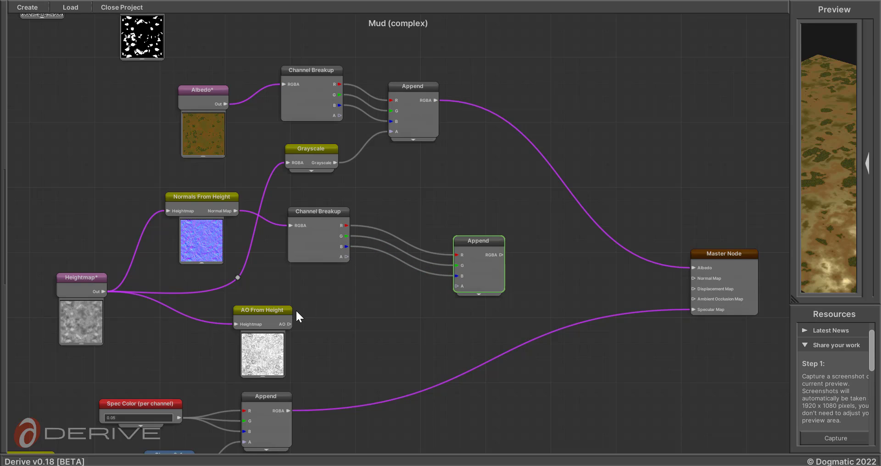
Step: Connect the AO From Height output to the new Append node's A input and its RGBA output to the Master Node's Normal Map
{"action": "left_click_drag", "start_coordinate": [326, 320], "coordinate": [457, 286]}
{"action": "left_click_drag", "start_coordinate": [502, 254], "coordinate": [693, 276]}
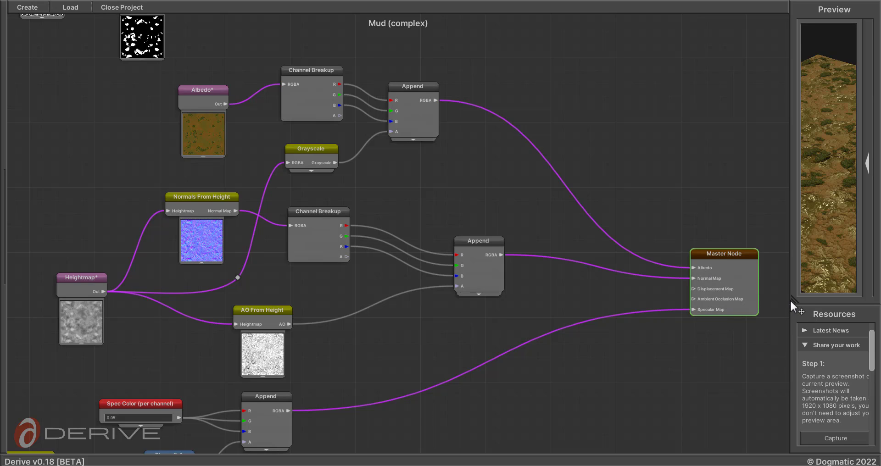
Step: Enlarge the 3D preview, show its settings and examine the material with Ambient Occlusion at 0
{"action": "left_click_drag", "start_coordinate": [796, 301], "coordinate": [279, 442]}
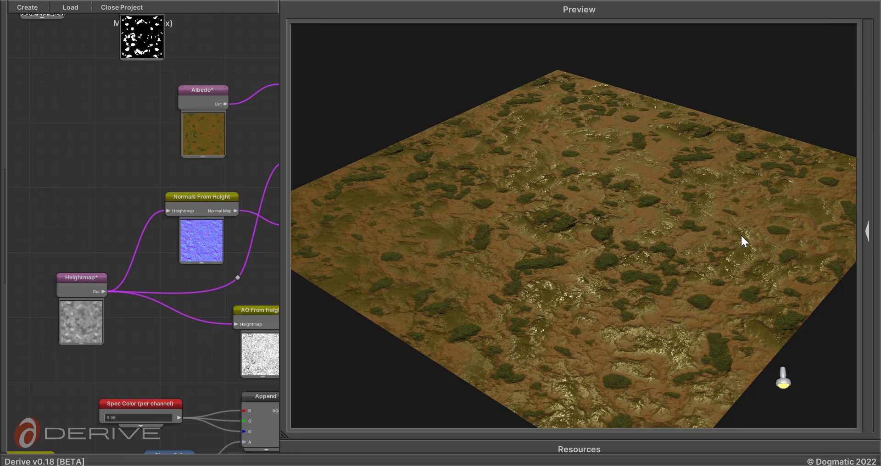
{"action": "left_click", "coordinate": [867, 232]}
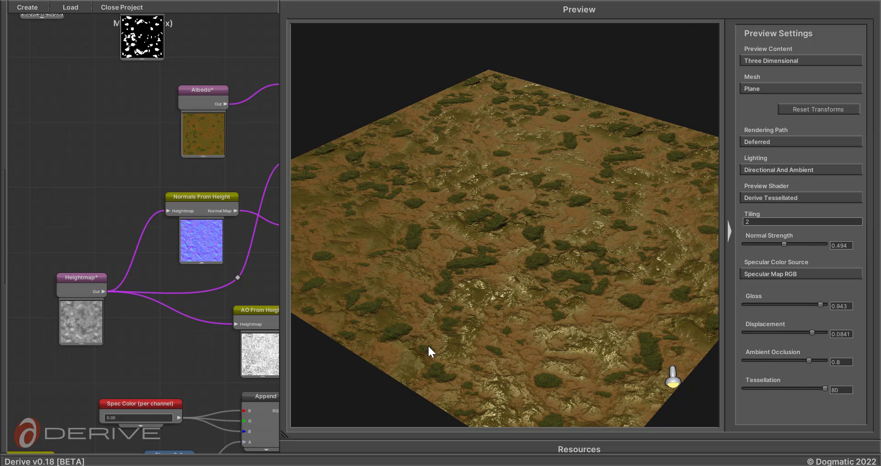
{"action": "left_click_drag", "start_coordinate": [429, 347], "coordinate": [426, 376]}
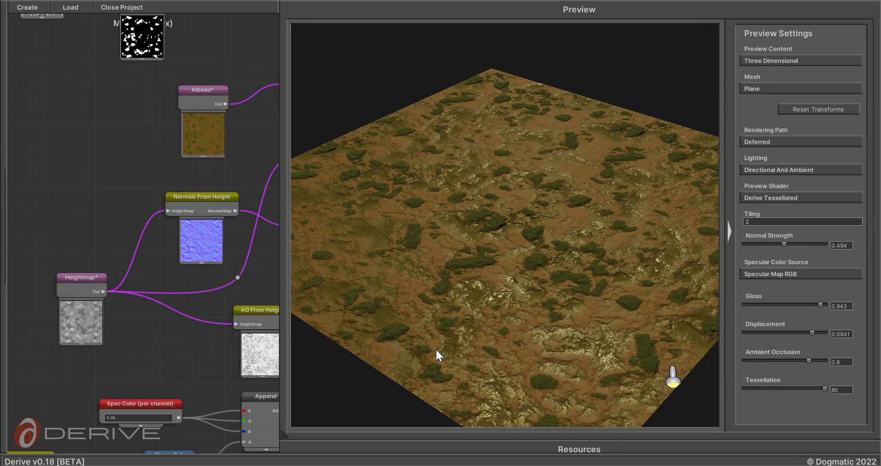
{"action": "mouse_move", "coordinate": [571, 350]}
{"action": "left_mouse_down"}
{"action": "mouse_move", "coordinate": [562, 310]}
{"action": "mouse_move", "coordinate": [575, 356]}
{"action": "left_mouse_up"}
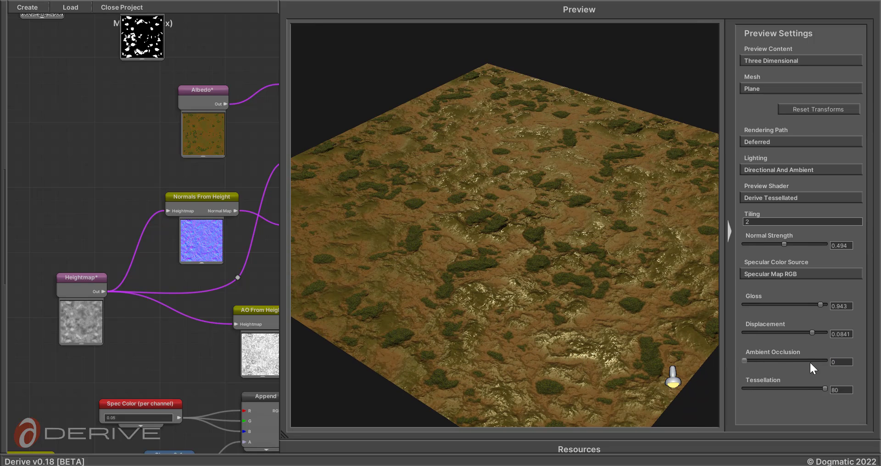
{"action": "mouse_move", "coordinate": [810, 362]}
{"action": "left_mouse_down"}
{"action": "mouse_move", "coordinate": [763, 370]}
{"action": "mouse_move", "coordinate": [803, 369]}
{"action": "left_mouse_up"}
Step: Collapse the preview area to give the full width back to the node graph
{"action": "left_click_drag", "start_coordinate": [281, 440], "coordinate": [637, 305]}
{"action": "left_click_drag", "start_coordinate": [835, 300], "coordinate": [837, 298]}
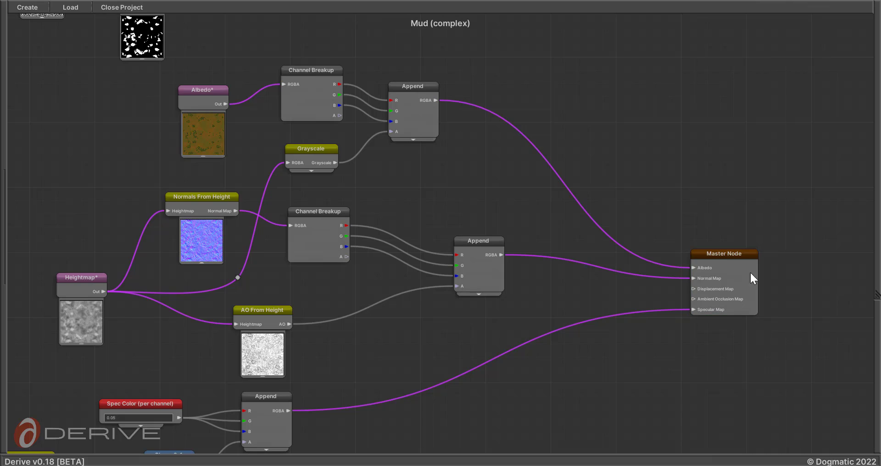
Step: Reveal the project's export settings and review the output formats available for the Albedo map
{"action": "left_click_drag", "start_coordinate": [7, 243], "coordinate": [243, 249]}
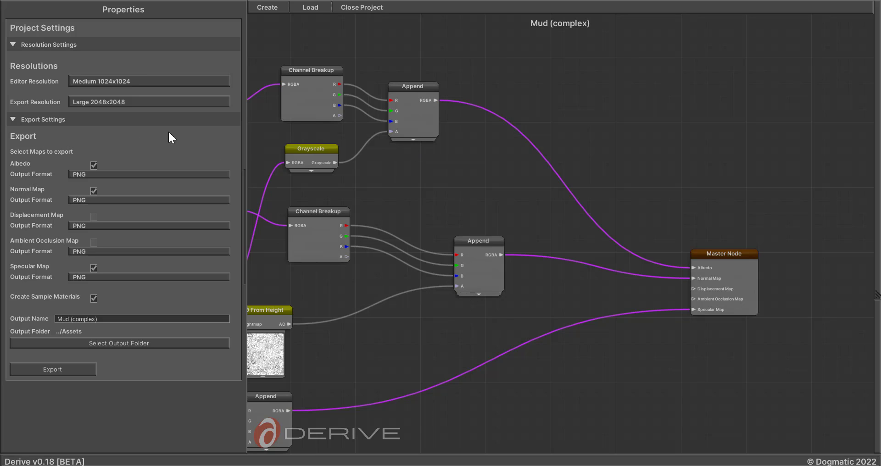
{"action": "left_click", "coordinate": [79, 175]}
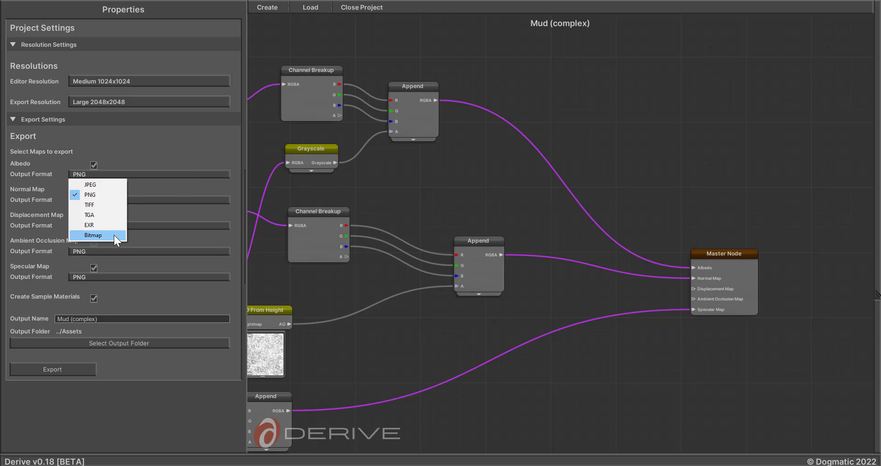
{"action": "left_click", "coordinate": [204, 142]}
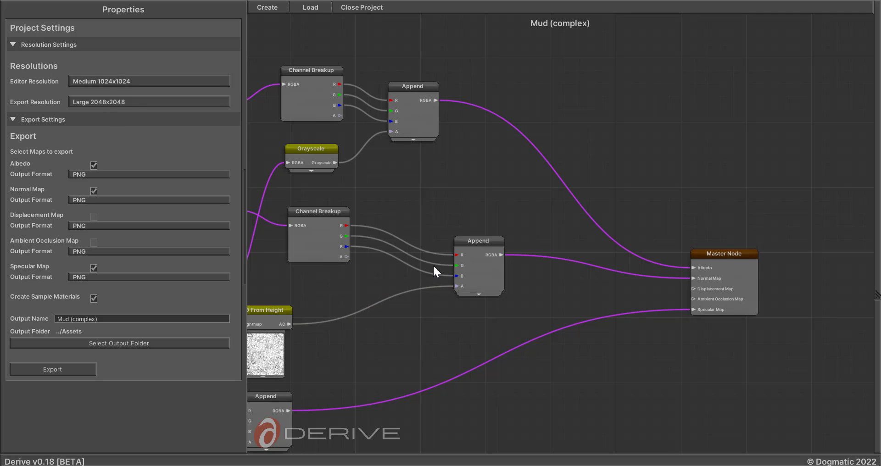
Step: Leave the Derive node editor and return to the Unity scene with the plane
{"action": "middle_click_drag", "start_coordinate": [364, 282], "coordinate": [408, 268]}
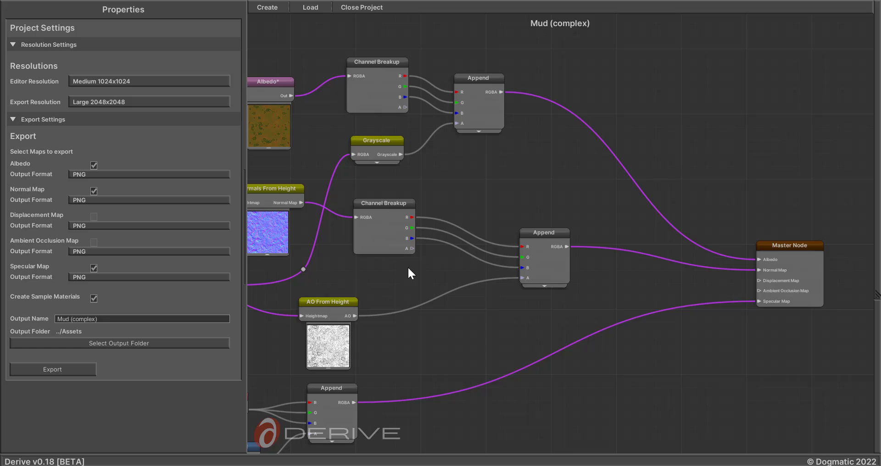
{"action": "left_click", "coordinate": [876, 0]}
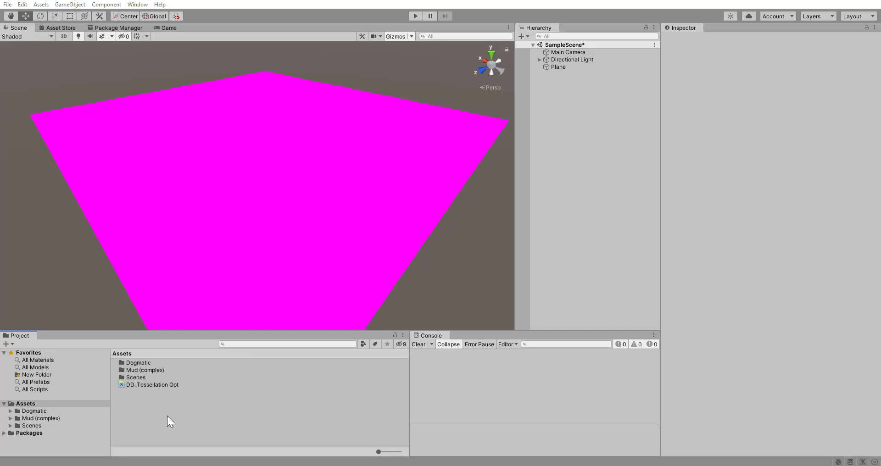
{"action": "right_click_drag", "start_coordinate": [247, 309], "coordinate": [228, 230]}
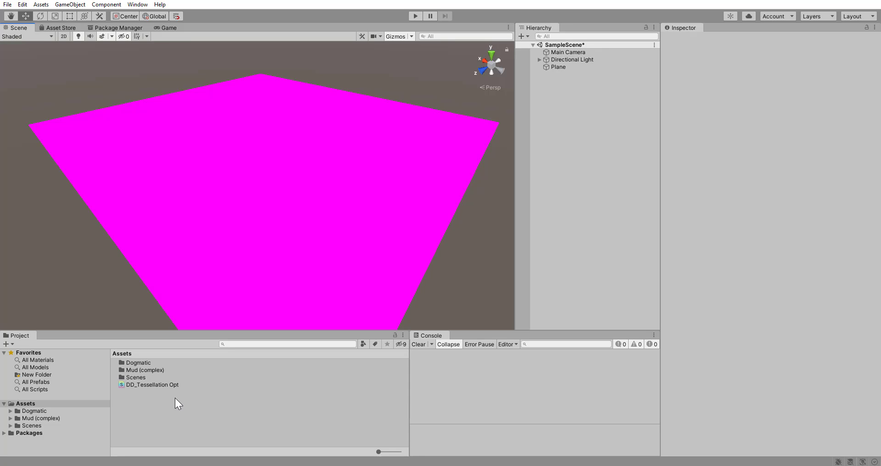
Step: Open the Sample Materials folder inside the exported Mud (complex) asset folder
{"action": "left_click", "coordinate": [170, 371]}
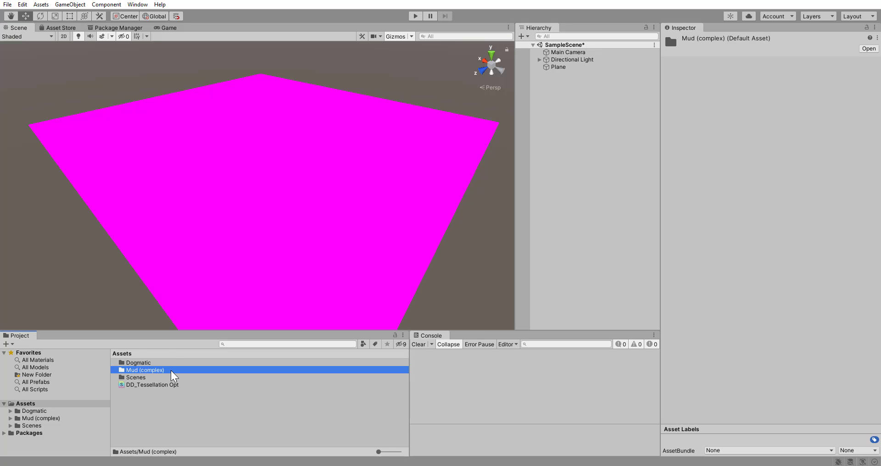
{"action": "double_click", "coordinate": [171, 370]}
{"action": "left_click", "coordinate": [212, 417]}
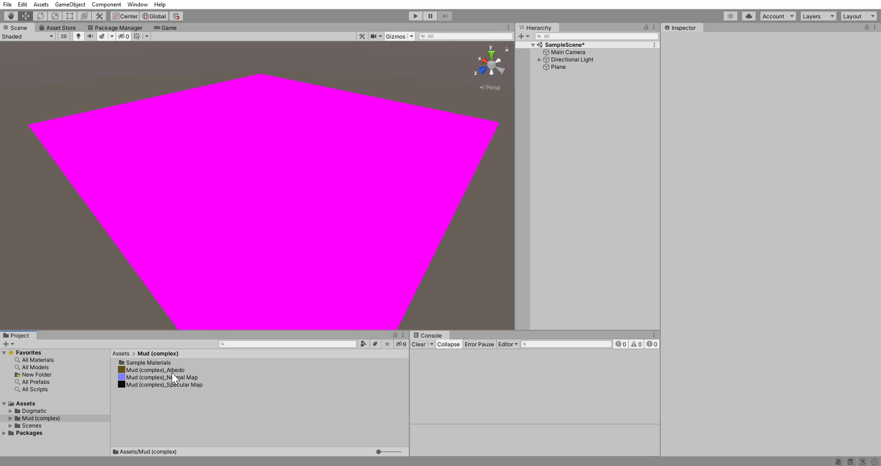
{"action": "double_click", "coordinate": [166, 362]}
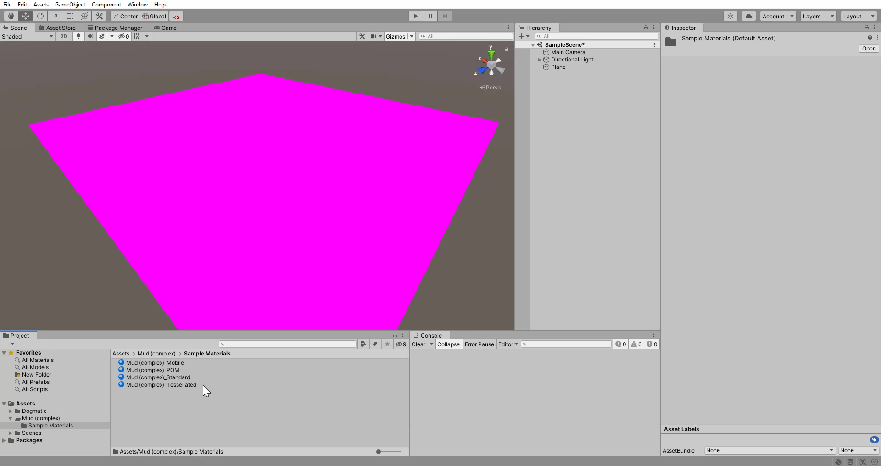
Step: Apply the Mud (complex)_Tessellated sample material to the plane in the scene
{"action": "left_click_drag", "start_coordinate": [202, 384], "coordinate": [272, 254]}
{"action": "right_click_drag", "start_coordinate": [273, 255], "coordinate": [300, 231]}
{"action": "middle_click_drag", "start_coordinate": [291, 254], "coordinate": [305, 222]}
{"action": "right_click_drag", "start_coordinate": [304, 222], "coordinate": [329, 210]}
{"action": "mouse_move", "coordinate": [308, 224]}
{"action": "middle_mouse_down"}
{"action": "mouse_move", "coordinate": [320, 197]}
{"action": "mouse_move", "coordinate": [303, 234]}
{"action": "middle_mouse_up"}
{"action": "right_click_drag", "start_coordinate": [303, 234], "coordinate": [241, 313]}
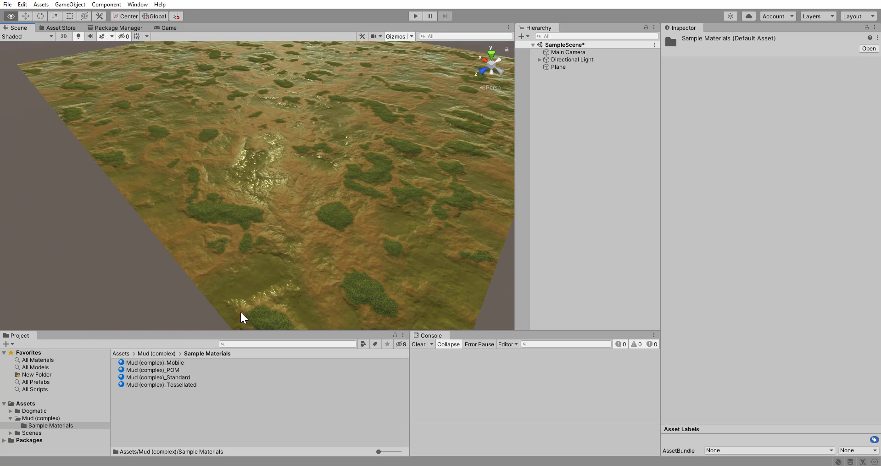
Step: Select the plane and change its Mud (complex)_Tessellated material to the Tessellation Optimized shader
{"action": "left_click", "coordinate": [290, 235]}
{"action": "scroll", "coordinate": [298, 225], "scroll_direction": "down", "scroll_amount": 3}
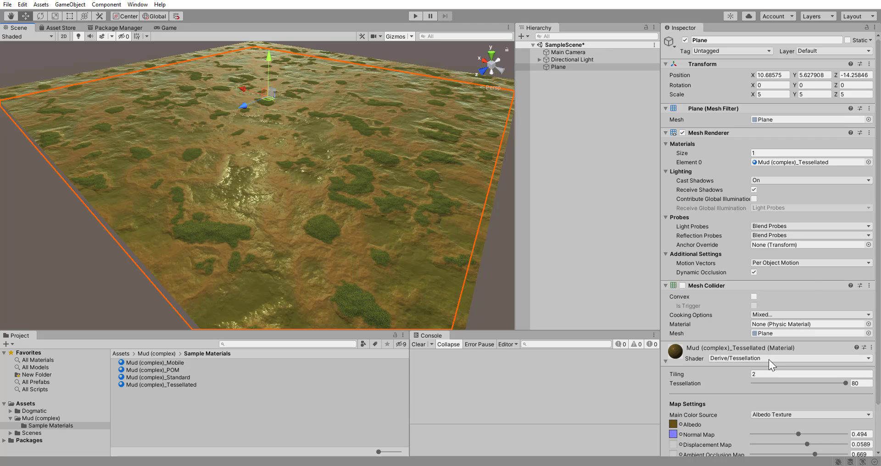
{"action": "left_click", "coordinate": [769, 359]}
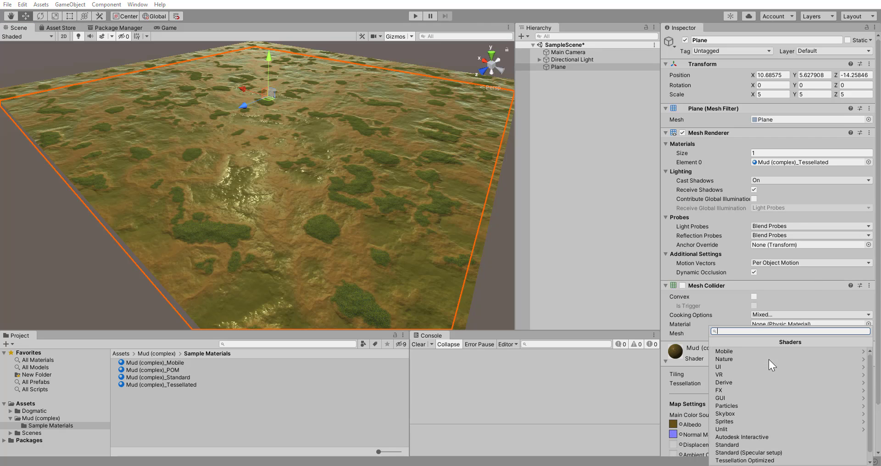
{"action": "left_click", "coordinate": [782, 462]}
Step: Set the plane material's Displacement to 0.0626
{"action": "right_click_drag", "start_coordinate": [331, 282], "coordinate": [372, 229]}
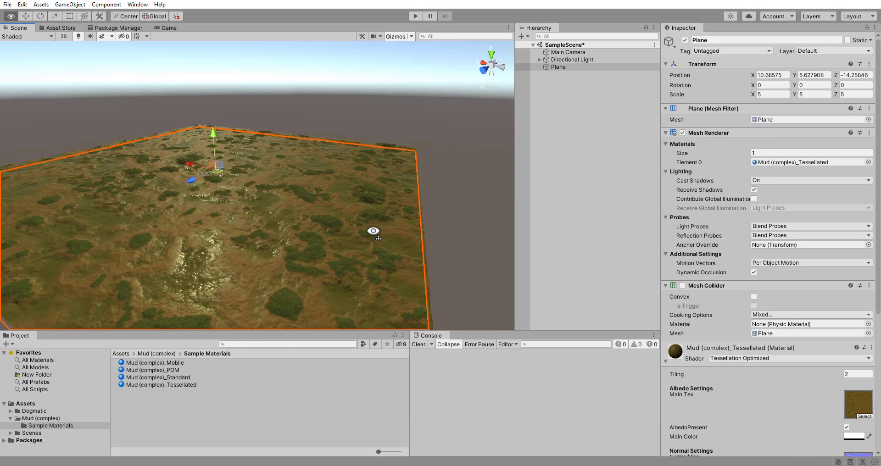
{"action": "middle_click_drag", "start_coordinate": [373, 230], "coordinate": [349, 224]}
{"action": "right_click_drag", "start_coordinate": [349, 224], "coordinate": [339, 197]}
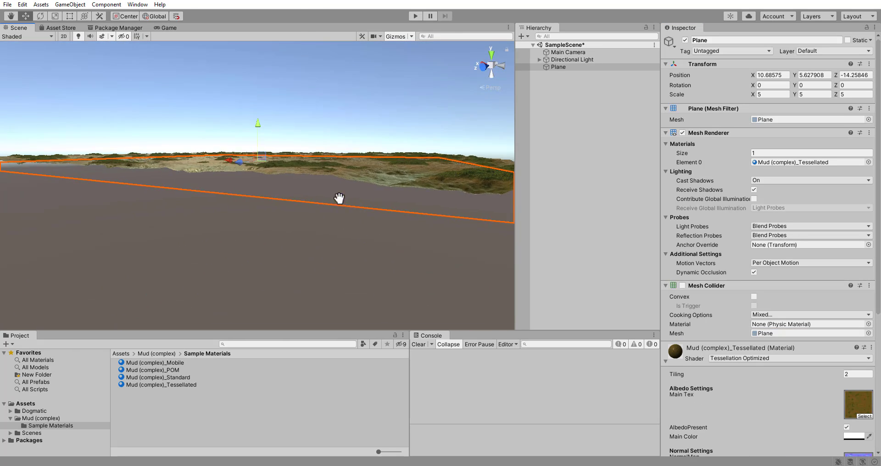
{"action": "middle_click_drag", "start_coordinate": [339, 197], "coordinate": [338, 196]}
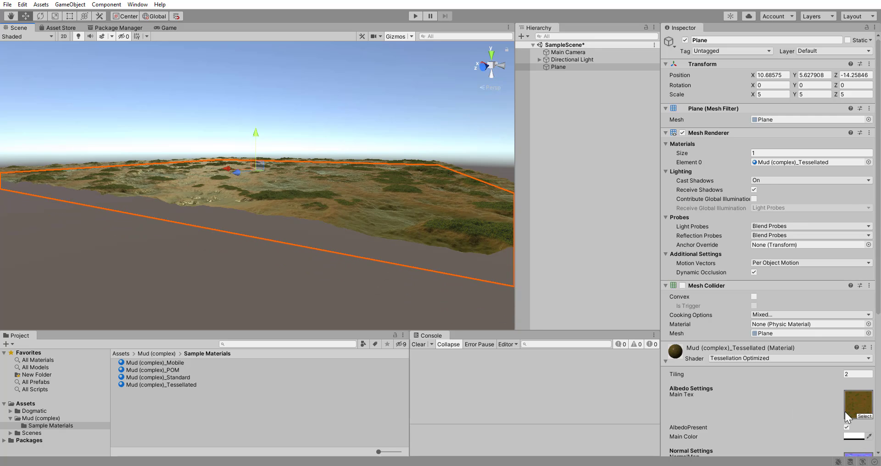
{"action": "scroll", "coordinate": [835, 403], "scroll_direction": "down", "scroll_amount": 10}
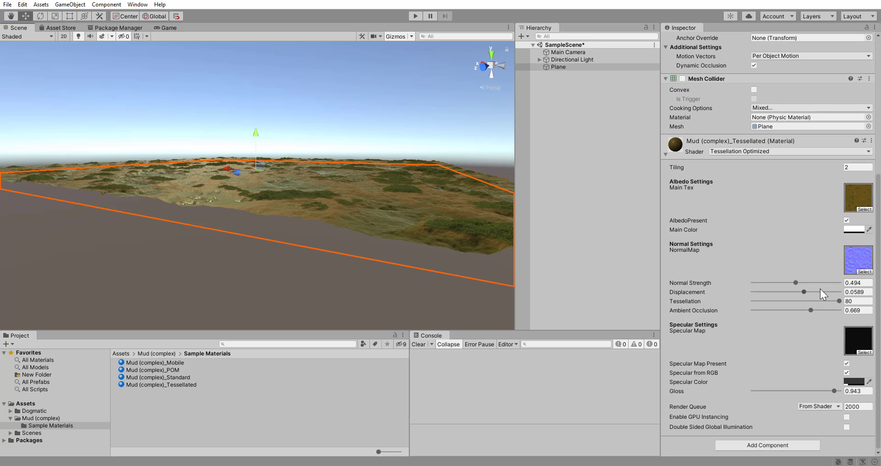
{"action": "mouse_move", "coordinate": [804, 294]}
{"action": "left_mouse_down"}
{"action": "mouse_move", "coordinate": [723, 297]}
{"action": "mouse_move", "coordinate": [838, 298]}
{"action": "mouse_move", "coordinate": [757, 301]}
{"action": "mouse_move", "coordinate": [835, 300]}
{"action": "mouse_move", "coordinate": [763, 304]}
{"action": "mouse_move", "coordinate": [808, 298]}
{"action": "left_mouse_up"}
Step: Set the plane material's Ambient Occlusion to 0.418 and its Displacement to 0.0674
{"action": "right_click_drag", "start_coordinate": [381, 202], "coordinate": [354, 225]}
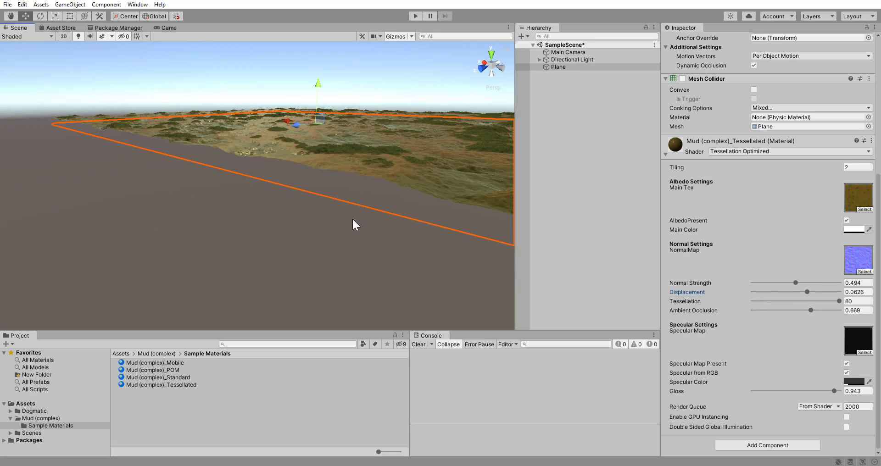
{"action": "middle_click_drag", "start_coordinate": [354, 224], "coordinate": [310, 250]}
{"action": "right_click_drag", "start_coordinate": [309, 250], "coordinate": [303, 279]}
{"action": "middle_click_drag", "start_coordinate": [328, 255], "coordinate": [323, 262]}
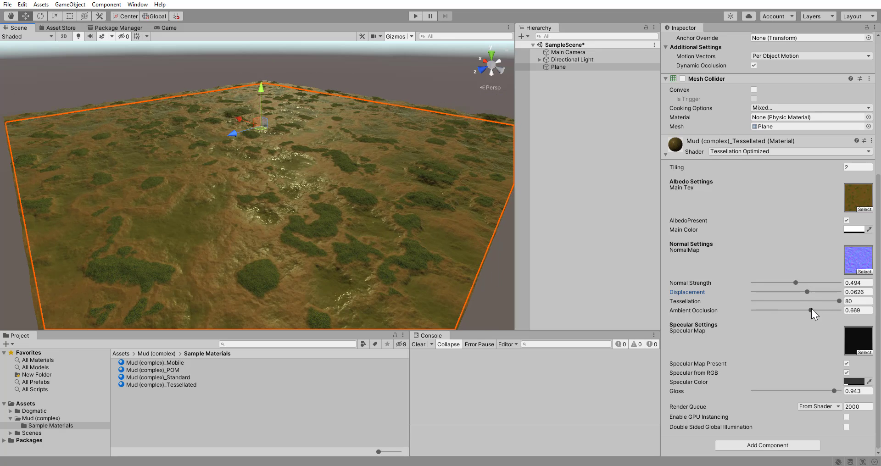
{"action": "mouse_move", "coordinate": [806, 314]}
{"action": "left_mouse_down"}
{"action": "mouse_move", "coordinate": [774, 319]}
{"action": "mouse_move", "coordinate": [816, 321]}
{"action": "mouse_move", "coordinate": [771, 316]}
{"action": "mouse_move", "coordinate": [788, 320]}
{"action": "left_mouse_up"}
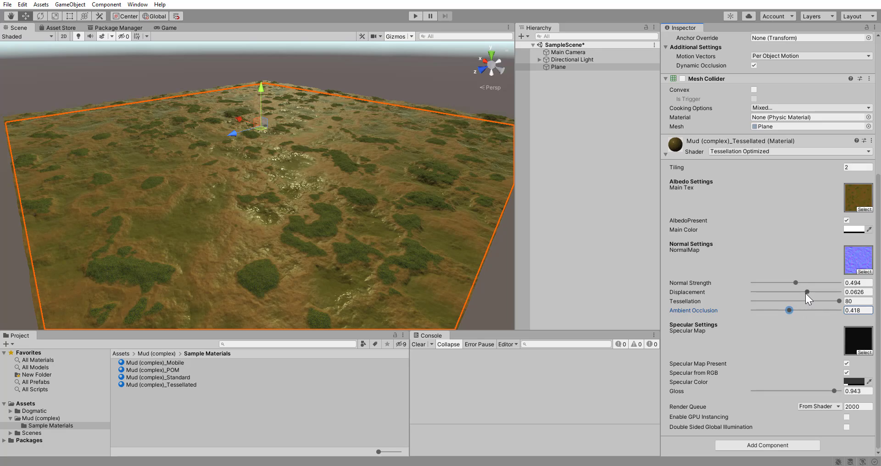
{"action": "left_click_drag", "start_coordinate": [805, 293], "coordinate": [767, 290]}
Step: Inspect the mud surface at closer and wider range and deselect the plane to view it without its outline
{"action": "scroll", "coordinate": [283, 221], "scroll_direction": "up", "scroll_amount": 5}
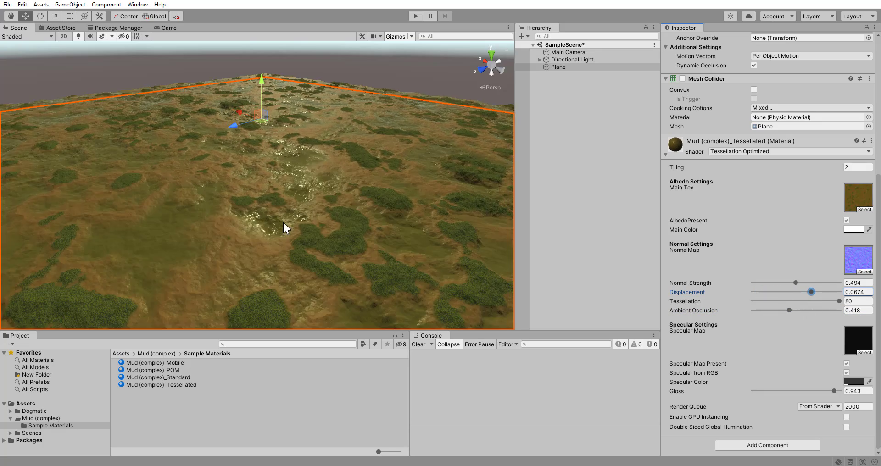
{"action": "middle_click_drag", "start_coordinate": [286, 217], "coordinate": [266, 208]}
{"action": "scroll", "coordinate": [280, 214], "scroll_direction": "down", "scroll_amount": 6}
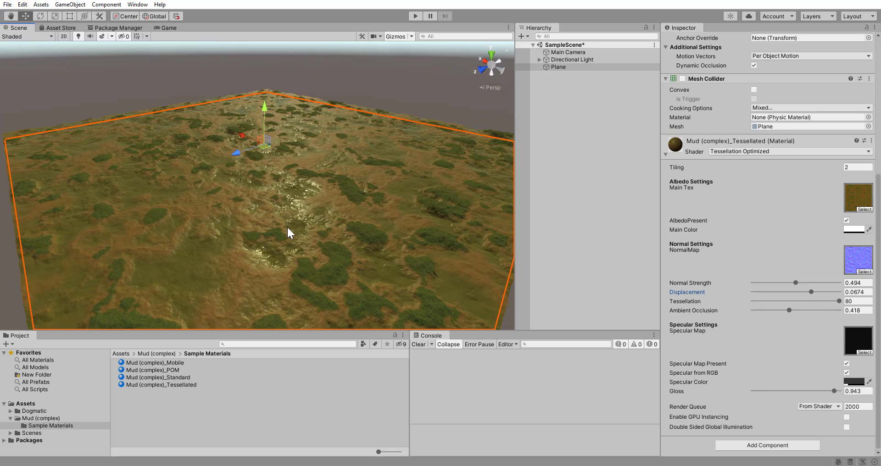
{"action": "scroll", "coordinate": [290, 225], "scroll_direction": "up", "scroll_amount": 3}
{"action": "left_click", "coordinate": [386, 78]}
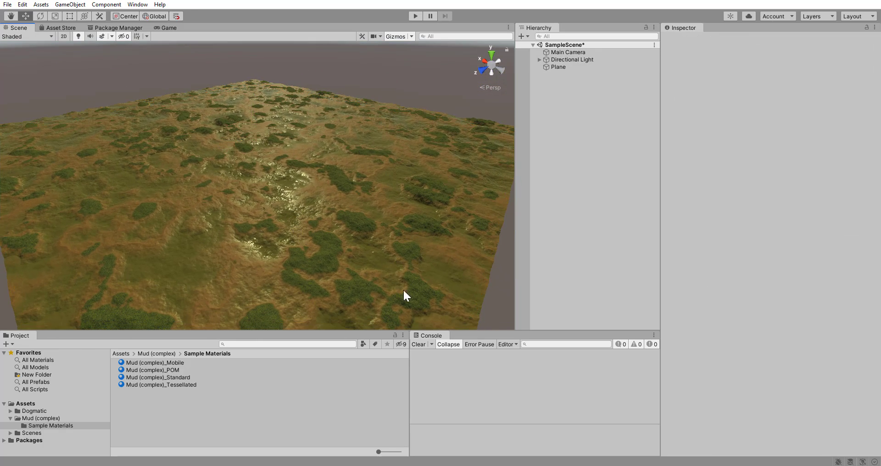